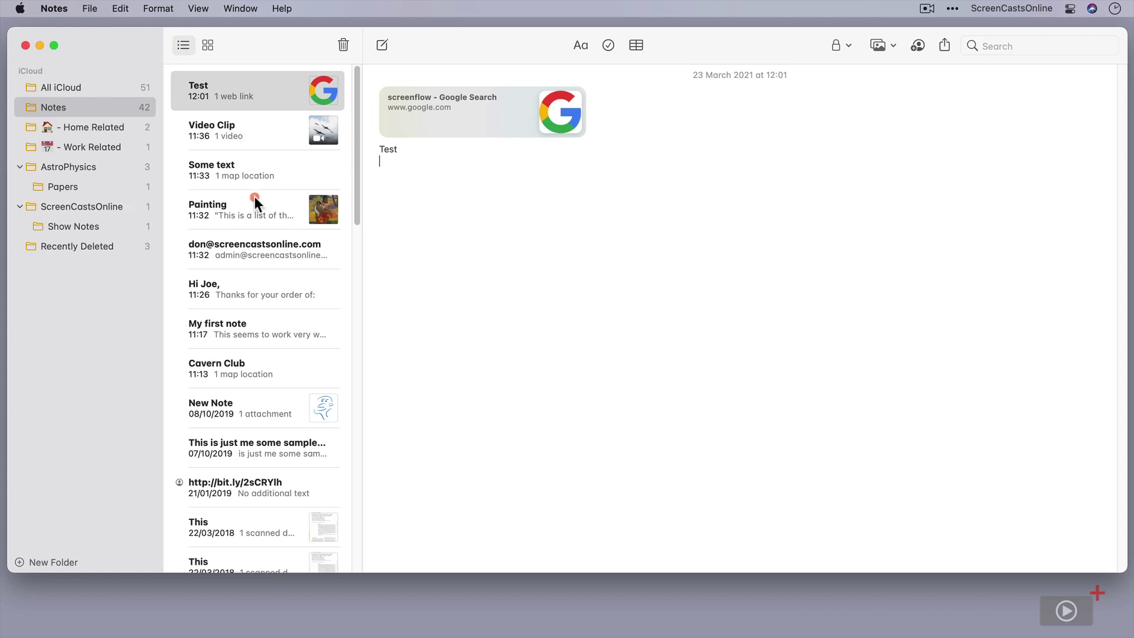
Step: Browse the Home Related, Work Related and AstroPhysics folders, then return to Notes and dismiss the View menu
{"action": "left_click", "coordinate": [97, 125]}
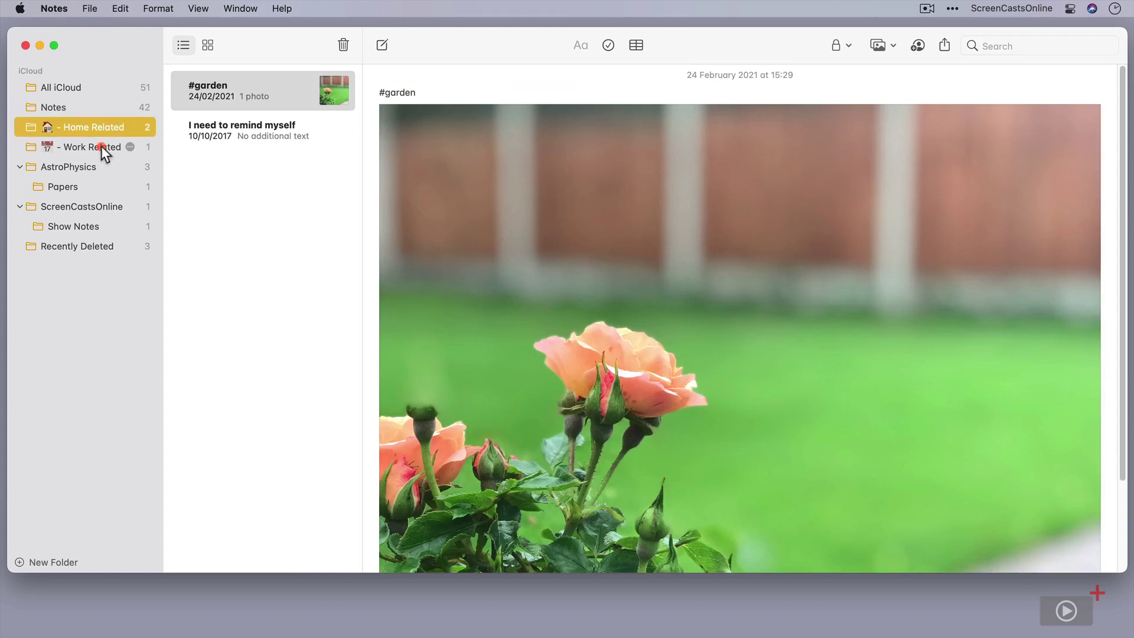
{"action": "left_click", "coordinate": [101, 146]}
{"action": "left_click", "coordinate": [90, 168]}
{"action": "left_click", "coordinate": [82, 104]}
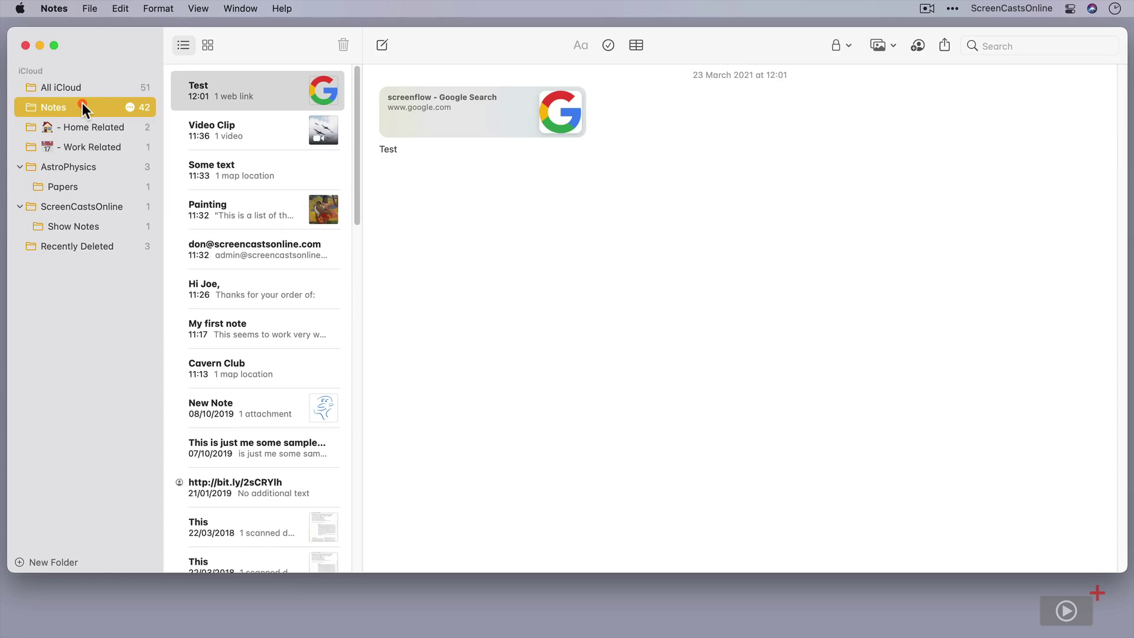
{"action": "left_click", "coordinate": [201, 9]}
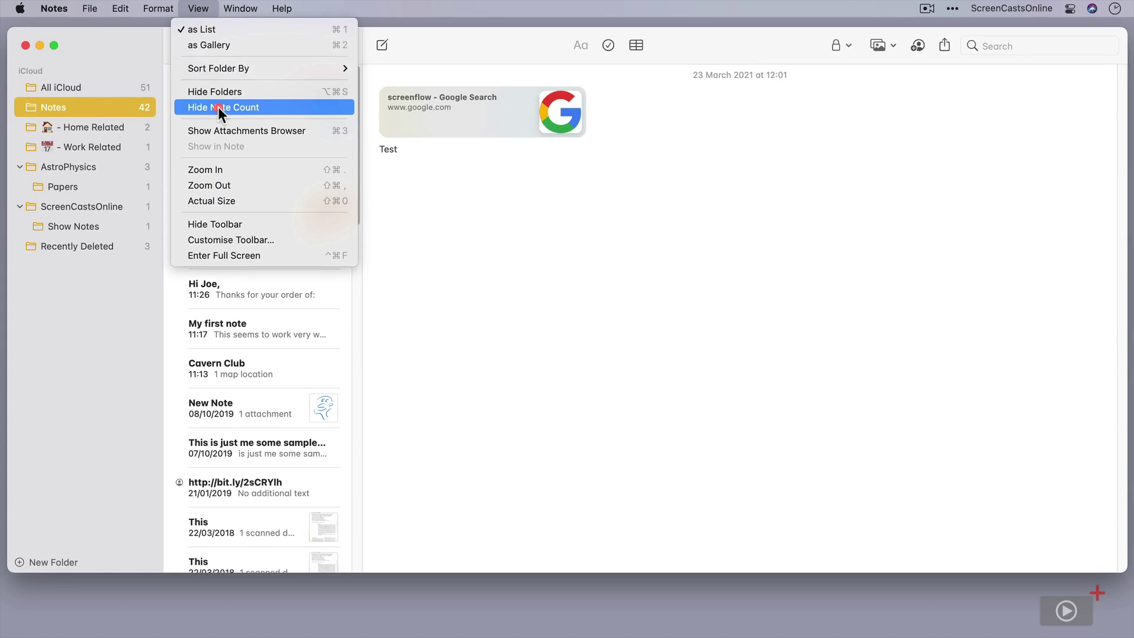
{"action": "left_click", "coordinate": [462, 222]}
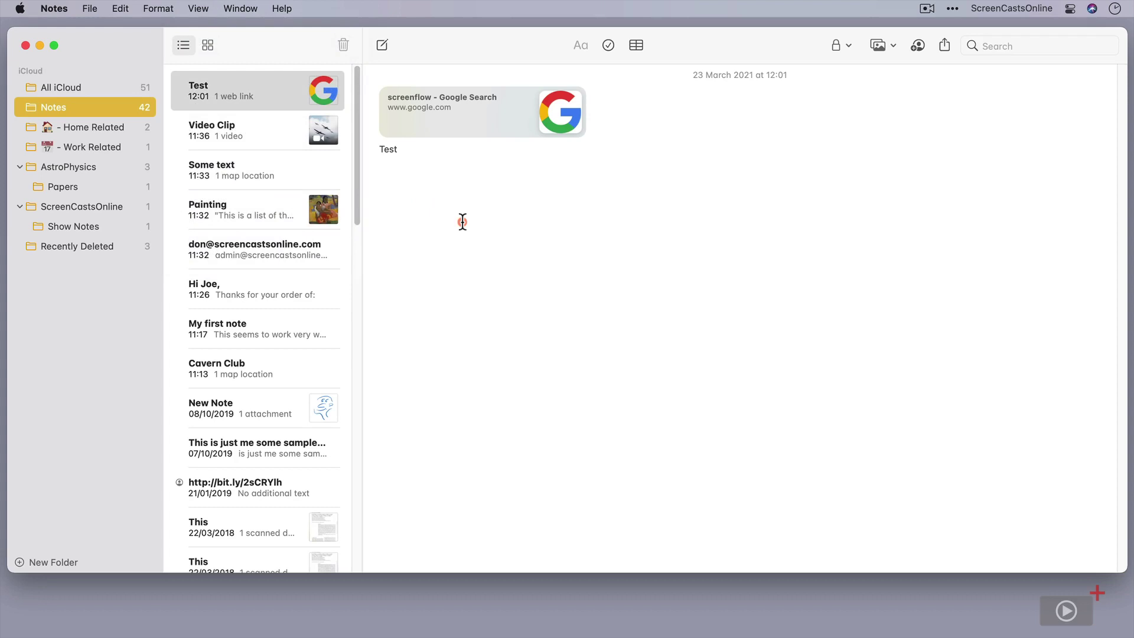
Step: Check the Sort notes by setting in Notes Preferences and close the window unchanged
{"action": "left_click", "coordinate": [138, 33]}
{"action": "left_click", "coordinate": [69, 14]}
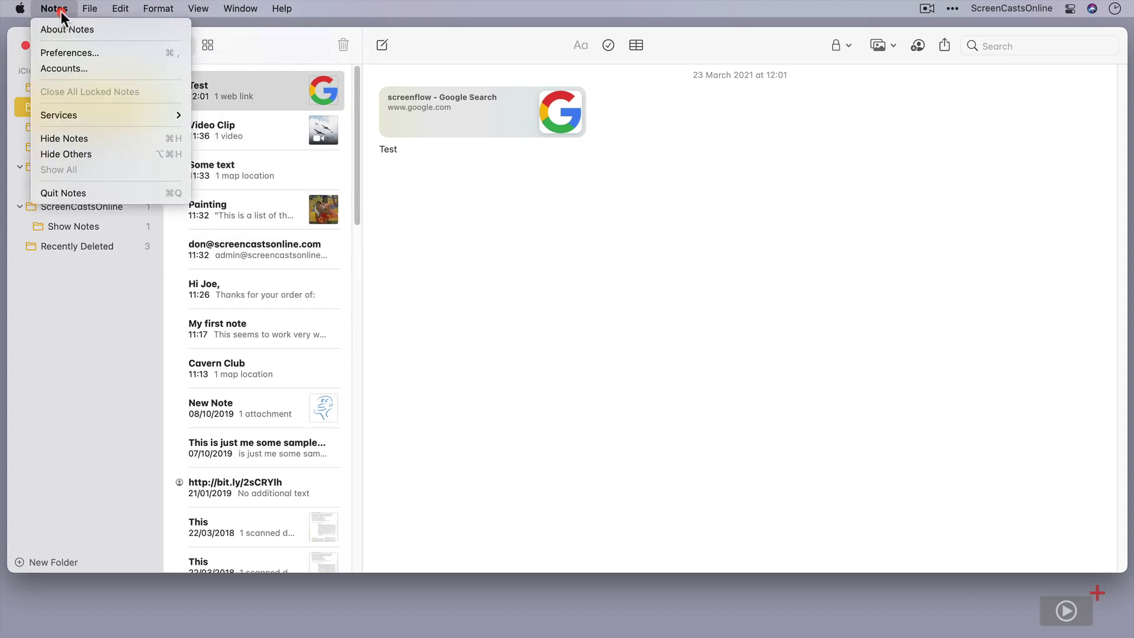
{"action": "left_click", "coordinate": [68, 59]}
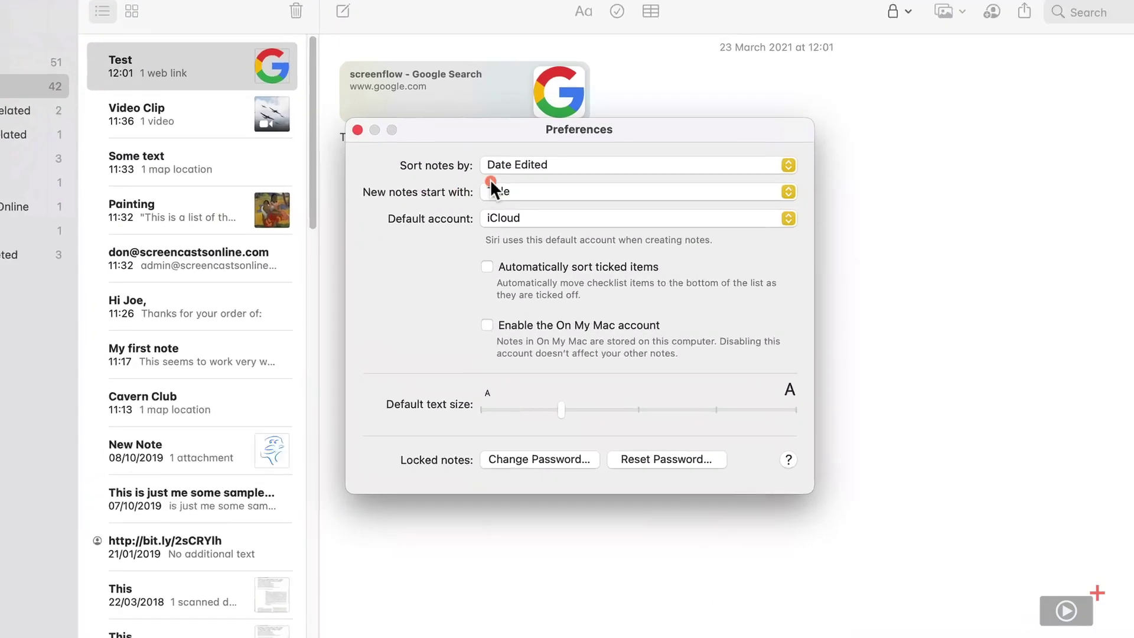
{"action": "left_click", "coordinate": [449, 169]}
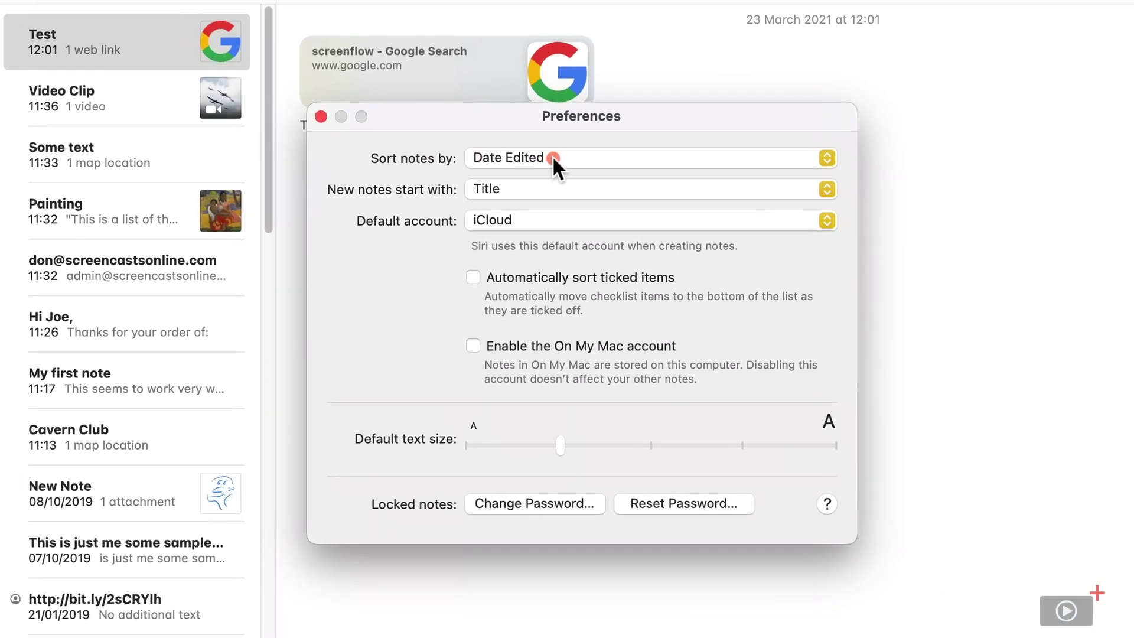
{"action": "left_click", "coordinate": [323, 116]}
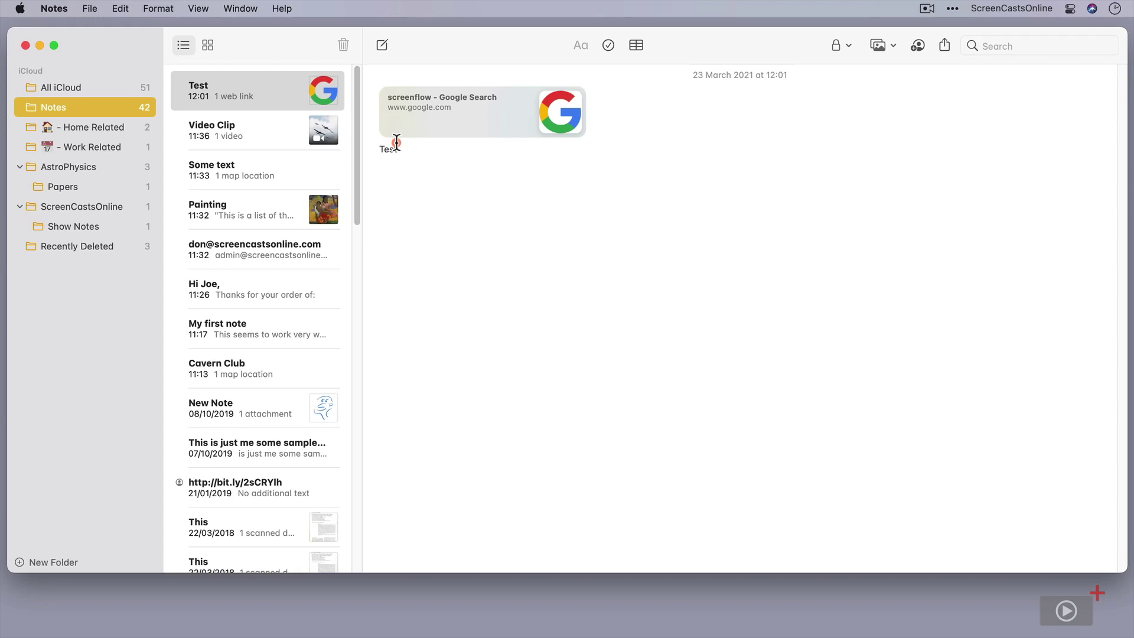
Step: Open My first note and sort the folder's notes by Date Created
{"action": "left_click", "coordinate": [280, 321]}
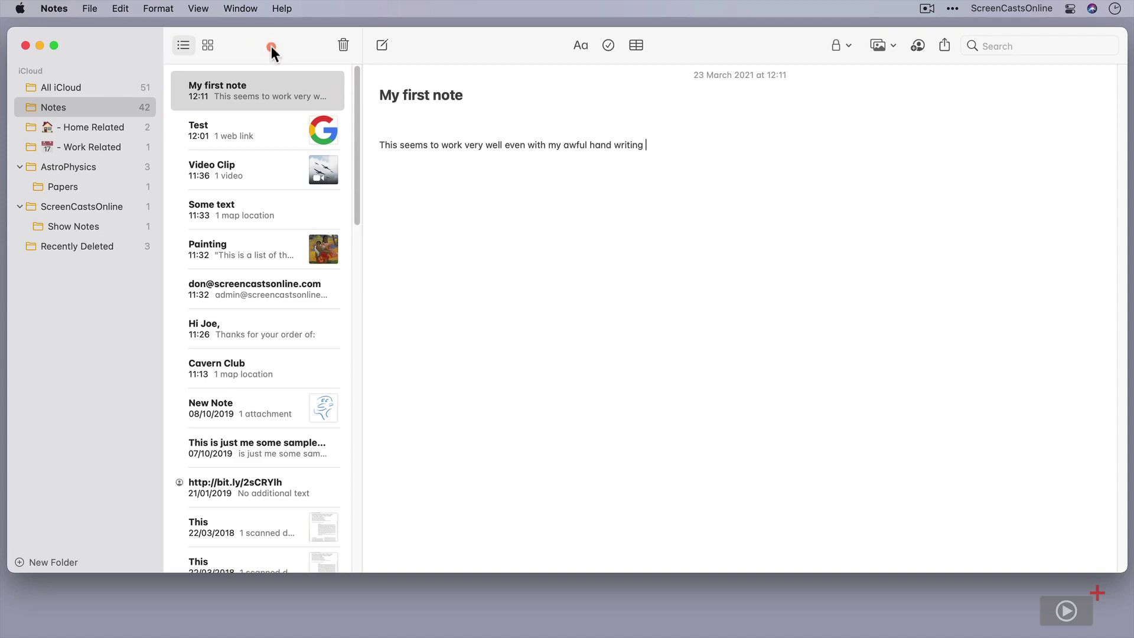
{"action": "left_click", "coordinate": [198, 8]}
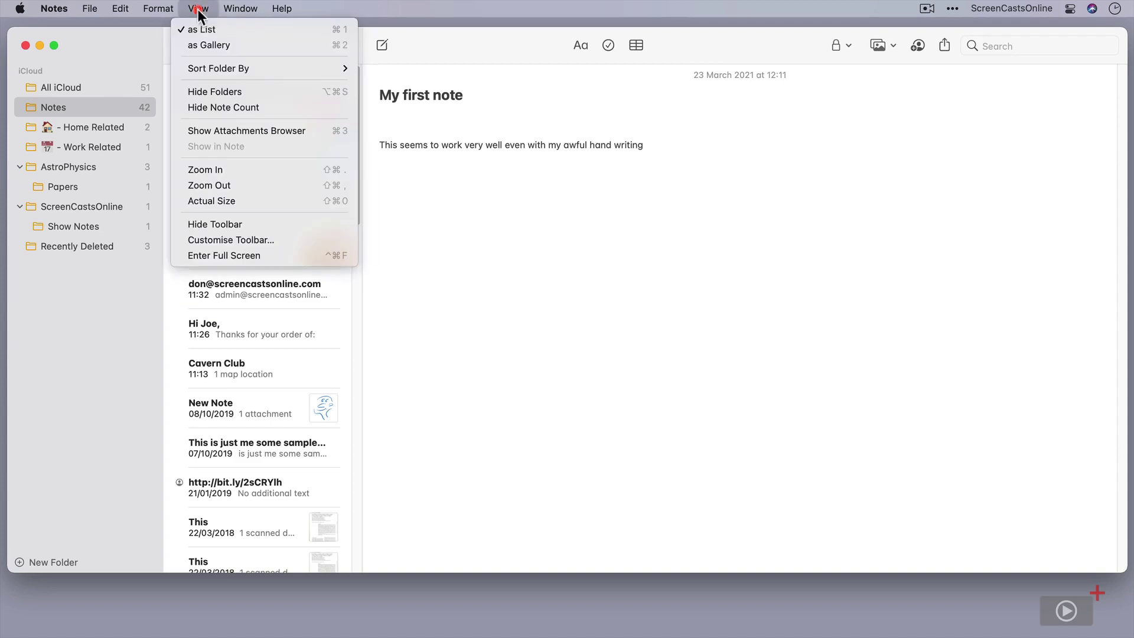
{"action": "mouse_move", "coordinate": [214, 67]}
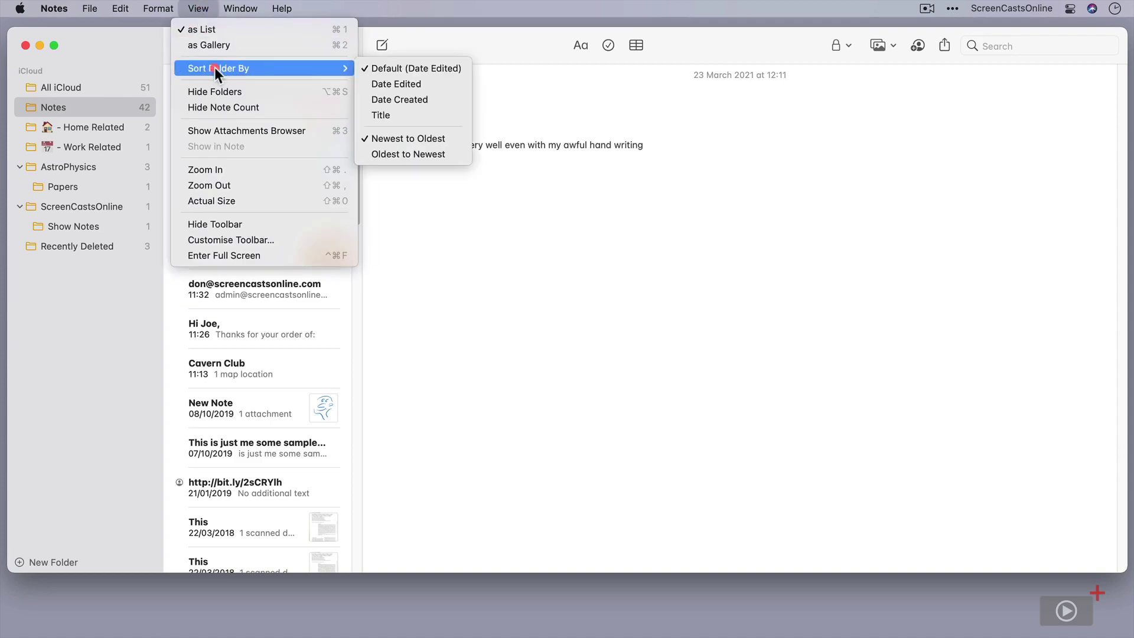
{"action": "left_click", "coordinate": [414, 98]}
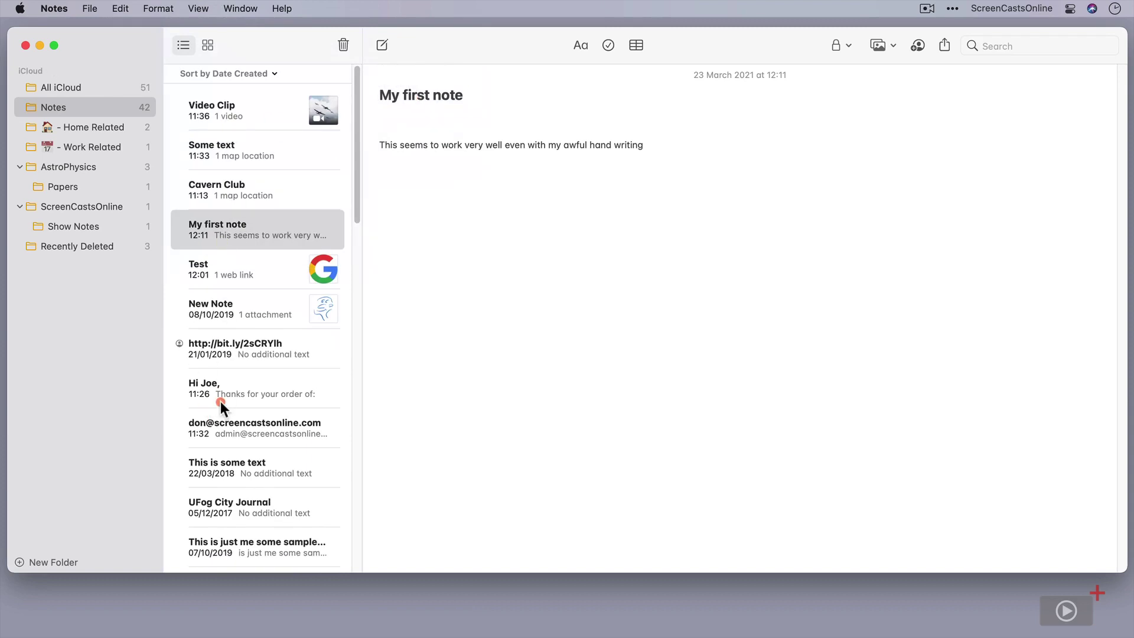
Step: Append ' - ' to the Home Related note 'I need to remind myself'
{"action": "left_click", "coordinate": [107, 128]}
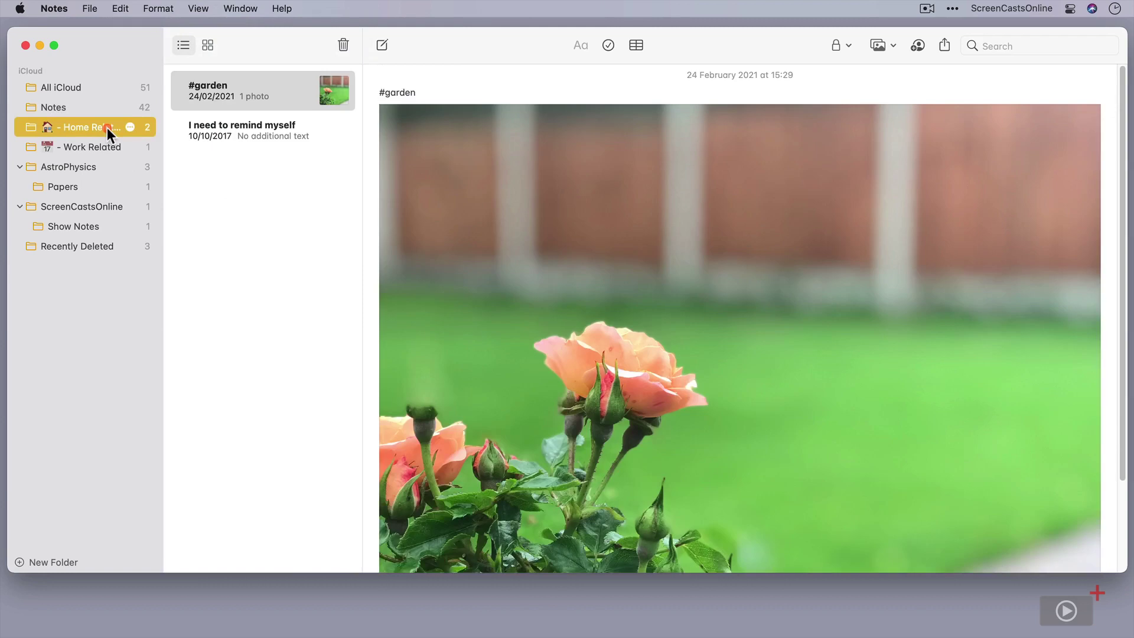
{"action": "left_click", "coordinate": [272, 135]}
{"action": "left_click", "coordinate": [443, 142]}
{"action": "type", "text": "-"}
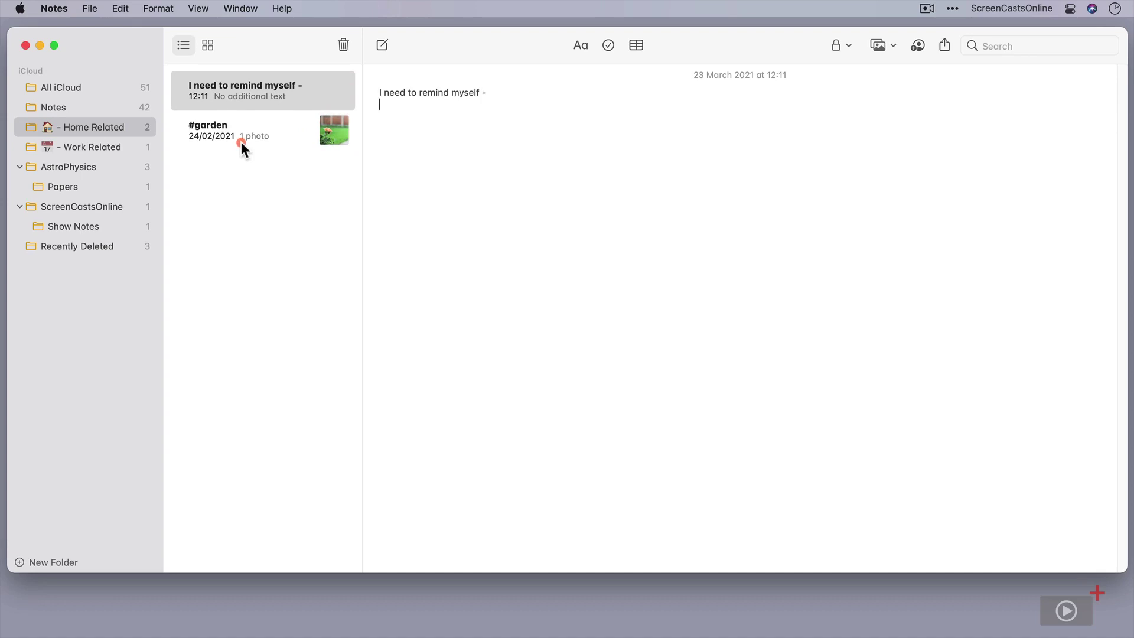
Step: In the Notes folder, add a blank line below the first line of the e-mail-address note
{"action": "left_click", "coordinate": [101, 108]}
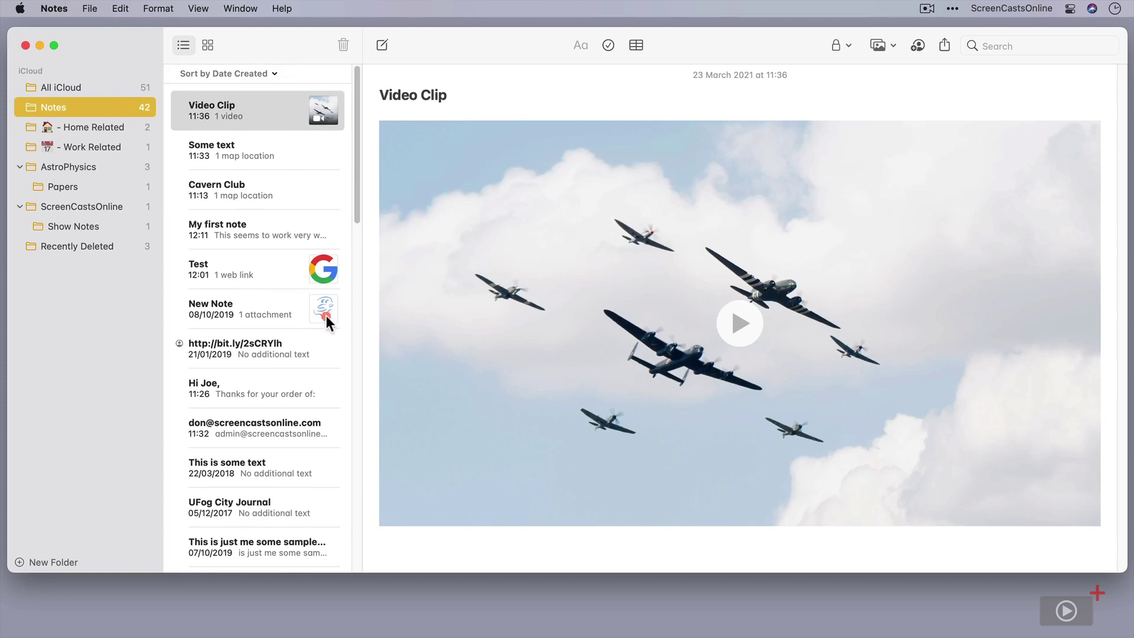
{"action": "scroll", "coordinate": [316, 369], "scroll_direction": "down", "scroll_amount": 10}
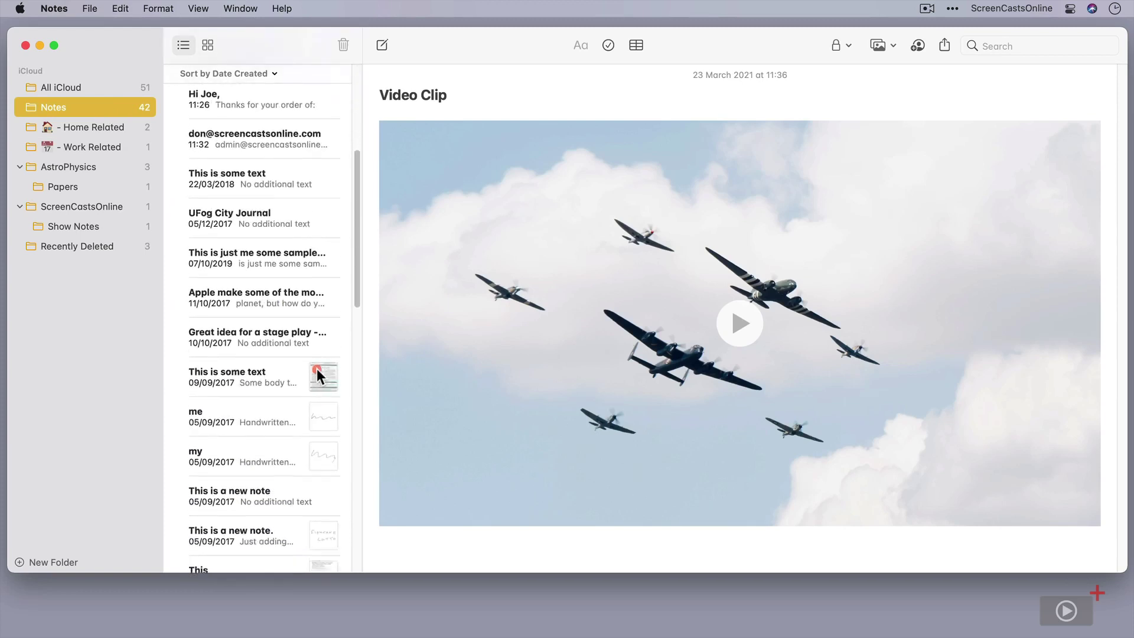
{"action": "scroll", "coordinate": [316, 370], "scroll_direction": "up", "scroll_amount": 10}
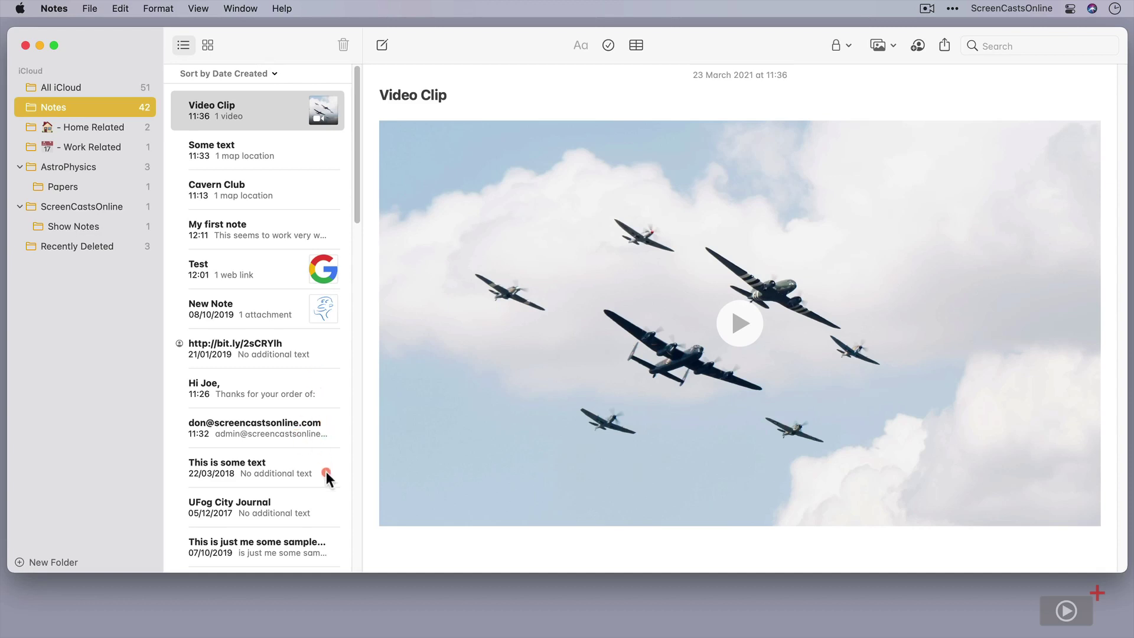
{"action": "left_click", "coordinate": [302, 427]}
{"action": "left_click", "coordinate": [405, 104]}
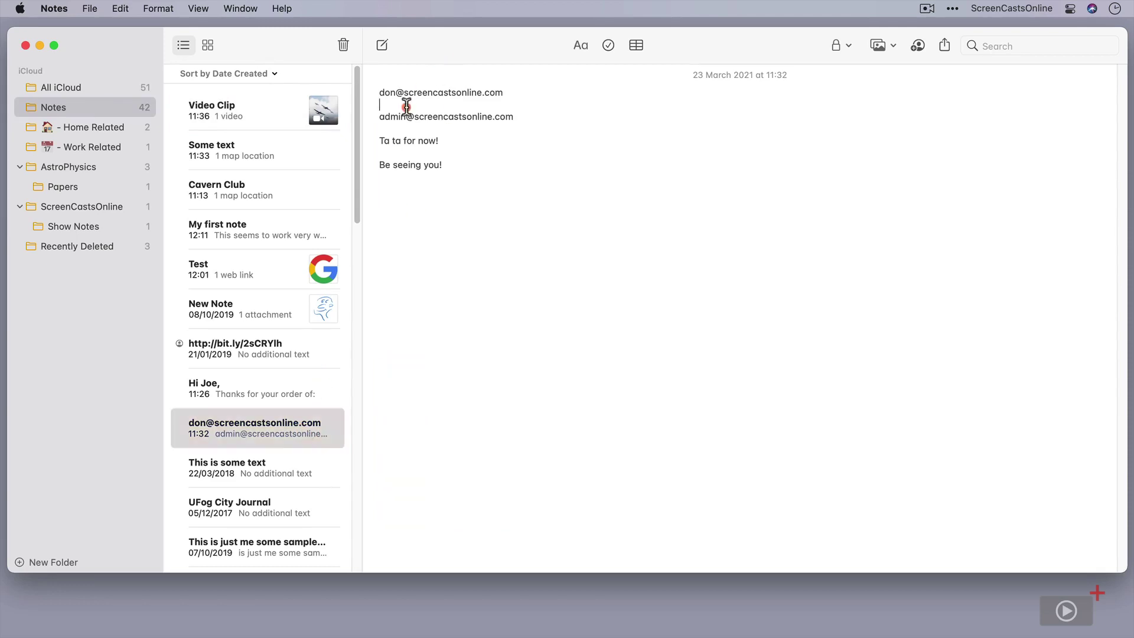
{"action": "key", "text": "Return"}
{"action": "key", "text": "Return"}
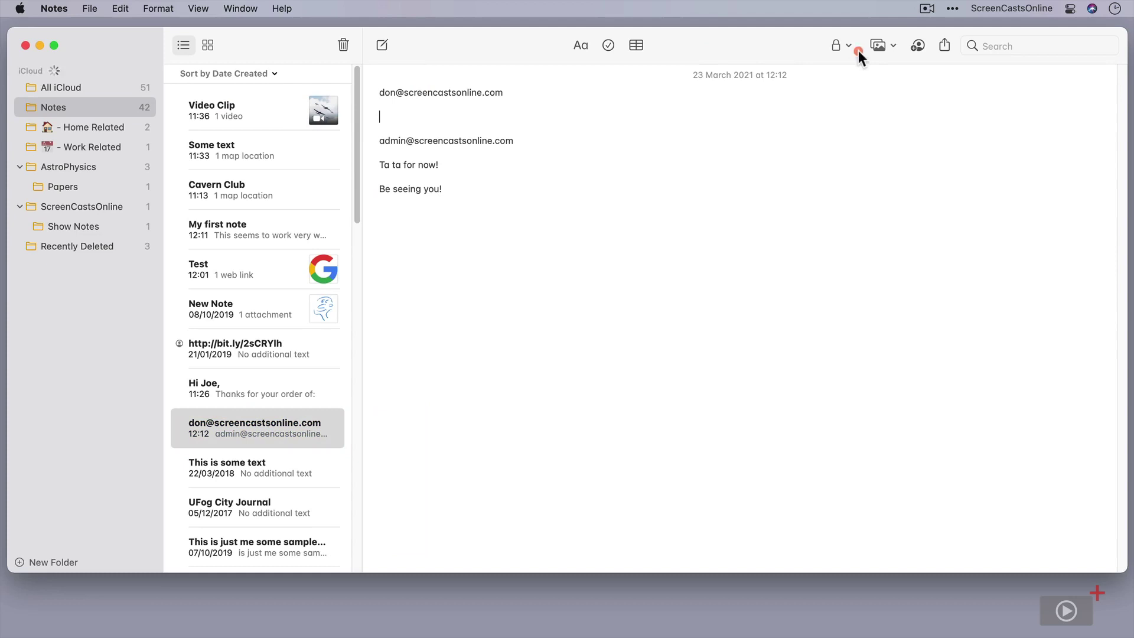
Step: Open the Photos media browser and show the Logos album
{"action": "left_click", "coordinate": [879, 46]}
{"action": "left_click", "coordinate": [882, 69]}
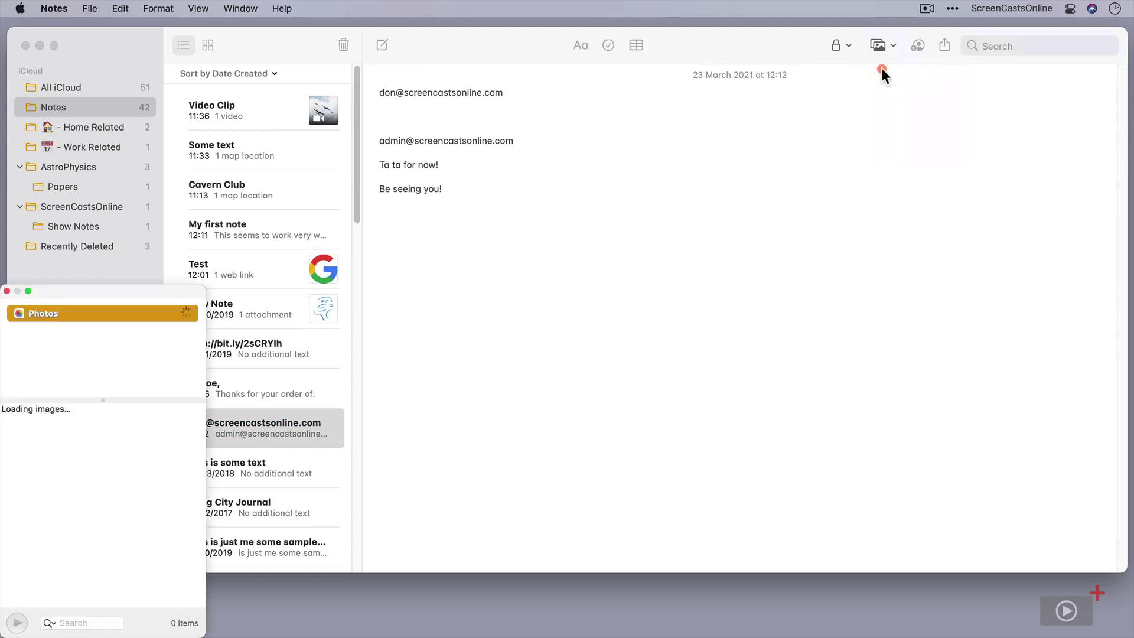
{"action": "scroll", "coordinate": [62, 353], "scroll_direction": "down", "scroll_amount": 8}
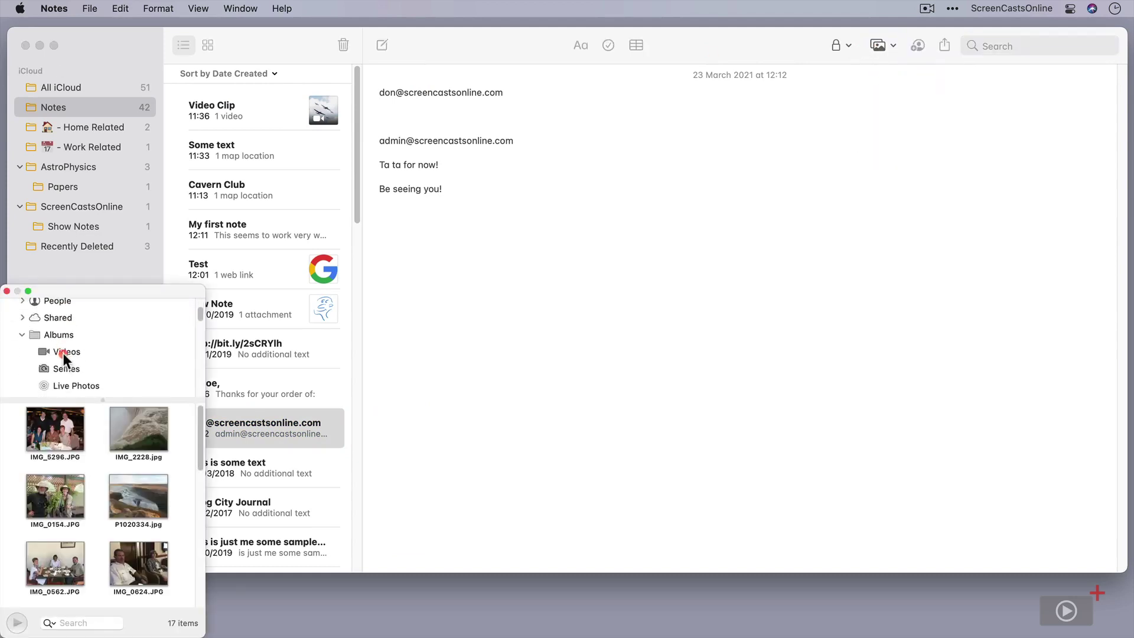
{"action": "scroll", "coordinate": [63, 354], "scroll_direction": "down", "scroll_amount": 5}
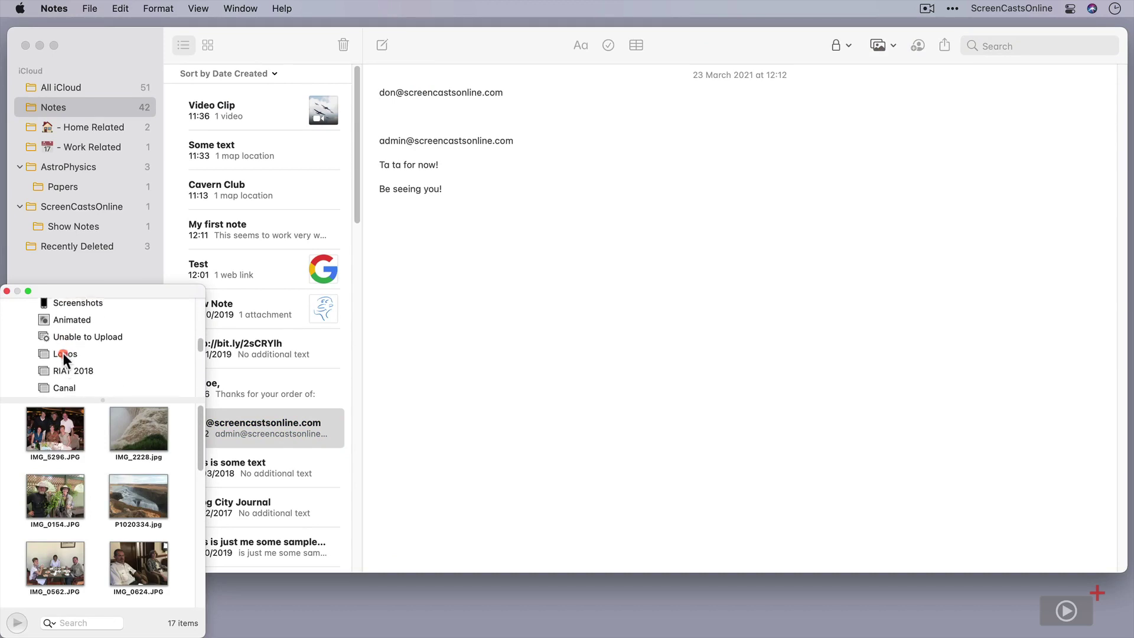
{"action": "left_click", "coordinate": [64, 348]}
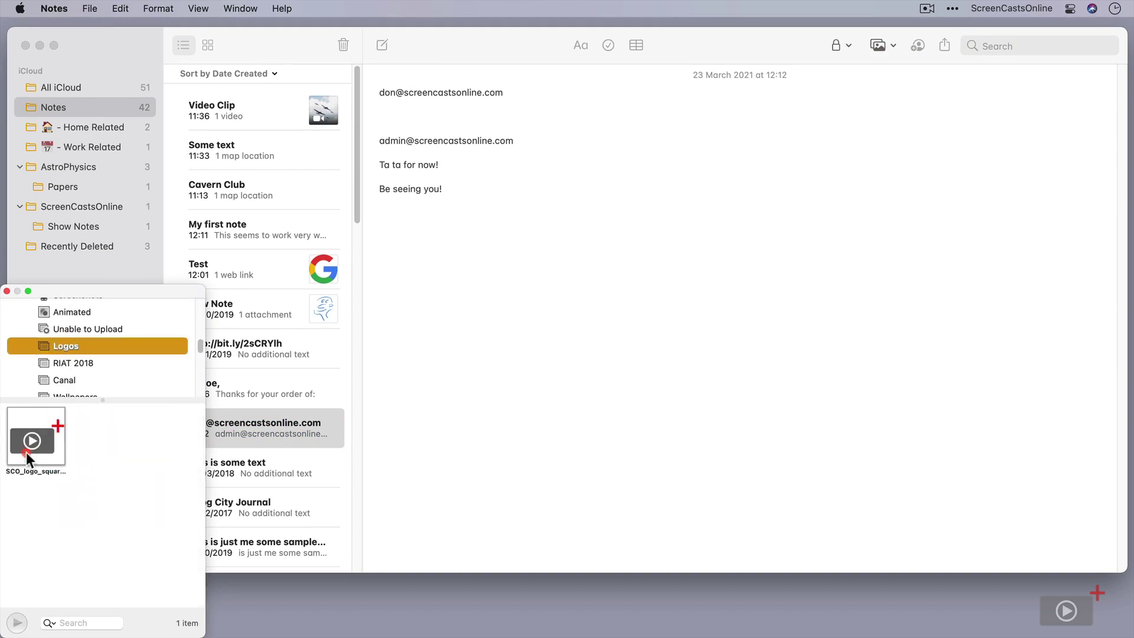
Step: Drag the ScreenCastsOnline logo onto the contact-address note's blank line and set it to View as Small Images
{"action": "left_click_drag", "start_coordinate": [26, 446], "coordinate": [384, 123]}
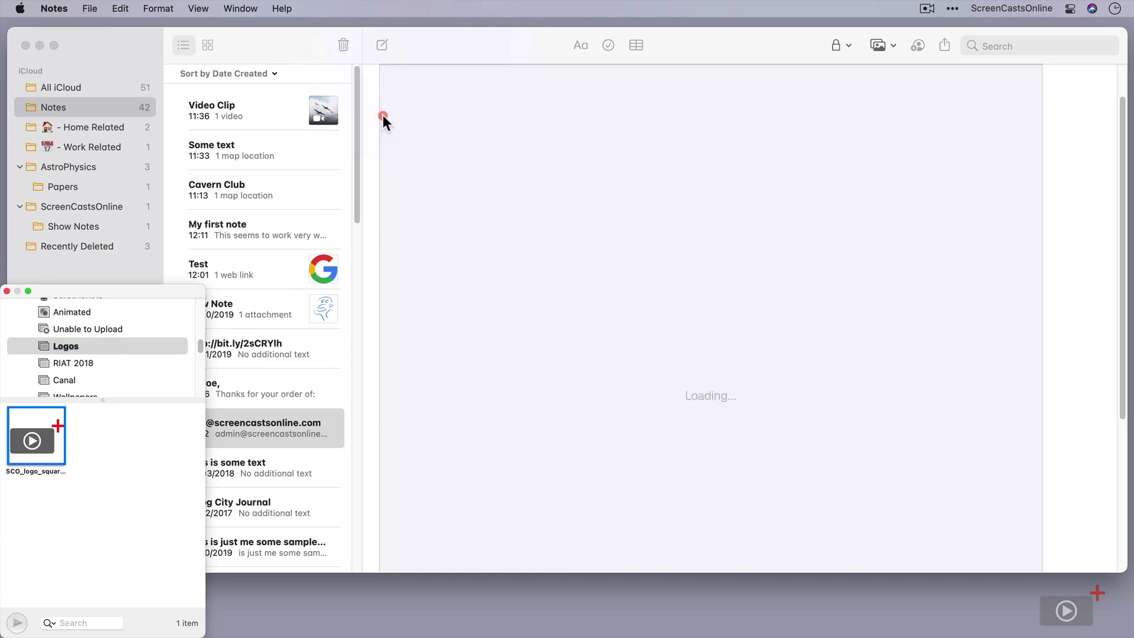
{"action": "scroll", "coordinate": [596, 366], "scroll_direction": "down", "scroll_amount": 5}
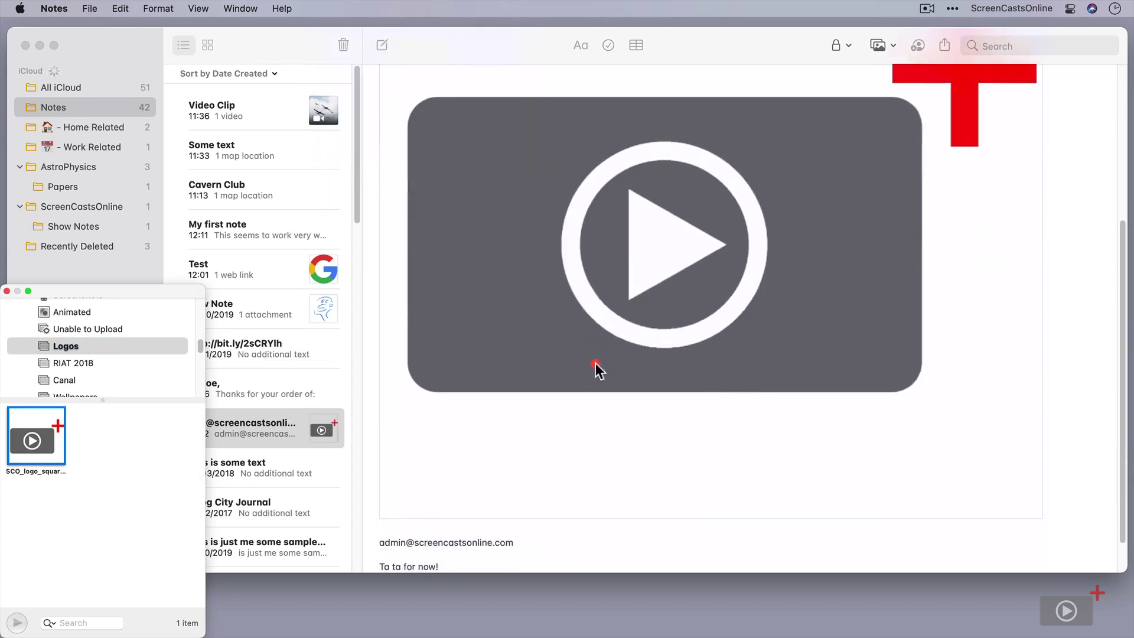
{"action": "scroll", "coordinate": [596, 365], "scroll_direction": "up", "scroll_amount": 5}
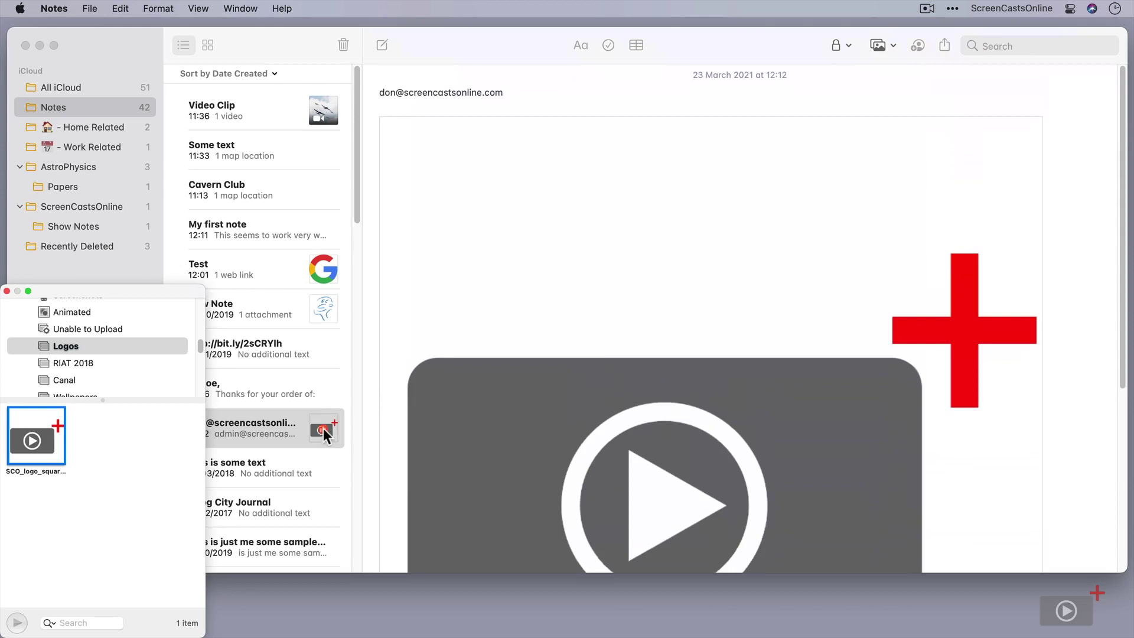
{"action": "scroll", "coordinate": [550, 449], "scroll_direction": "down", "scroll_amount": 5}
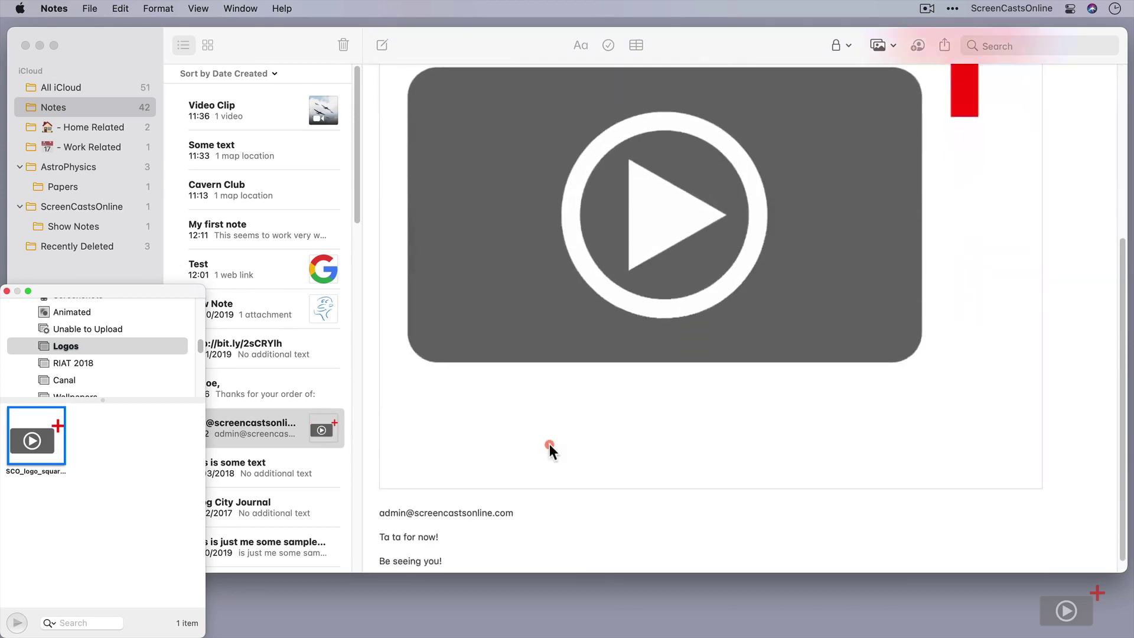
{"action": "scroll", "coordinate": [575, 311], "scroll_direction": "up", "scroll_amount": 3}
{"action": "right_click", "coordinate": [574, 309]}
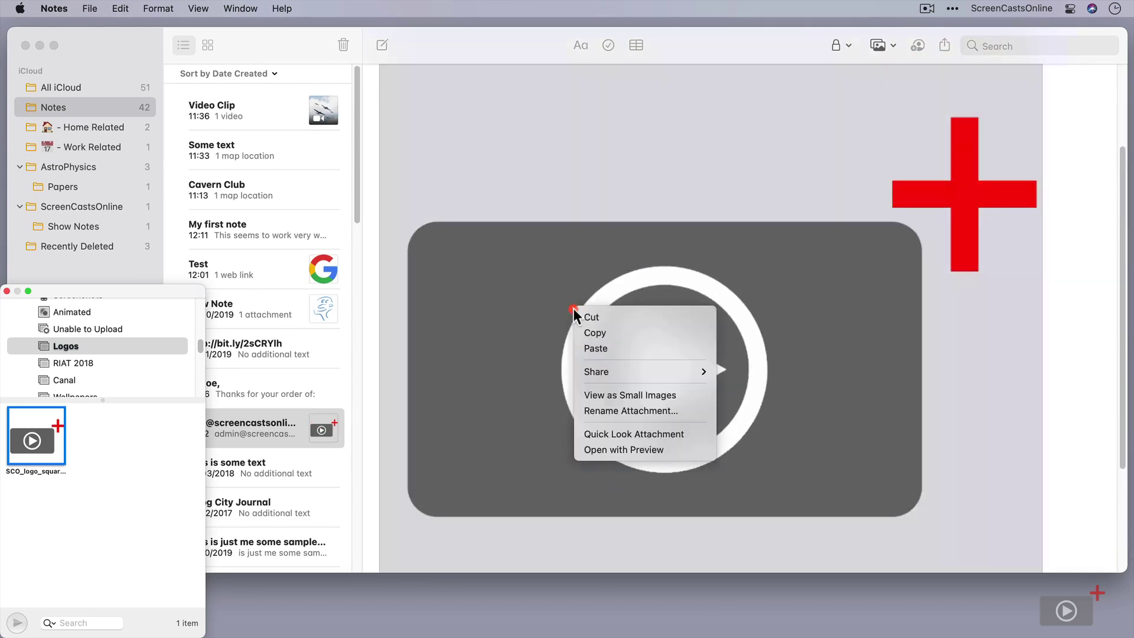
{"action": "left_click", "coordinate": [616, 395]}
{"action": "left_click", "coordinate": [519, 311]}
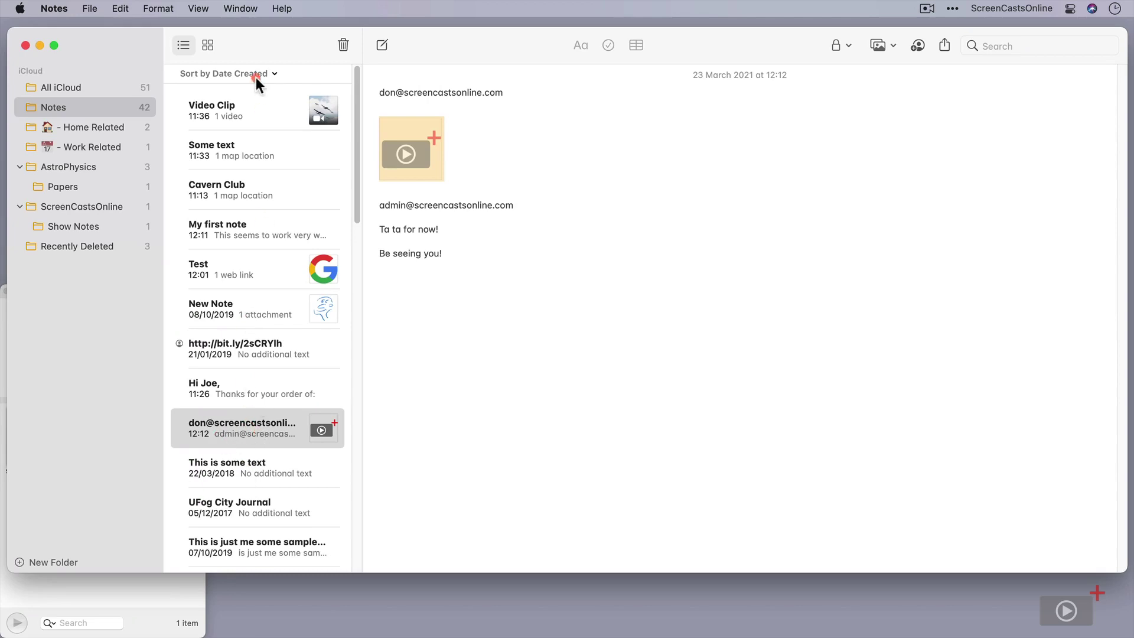
{"action": "scroll", "coordinate": [234, 368], "scroll_direction": "down", "scroll_amount": 3}
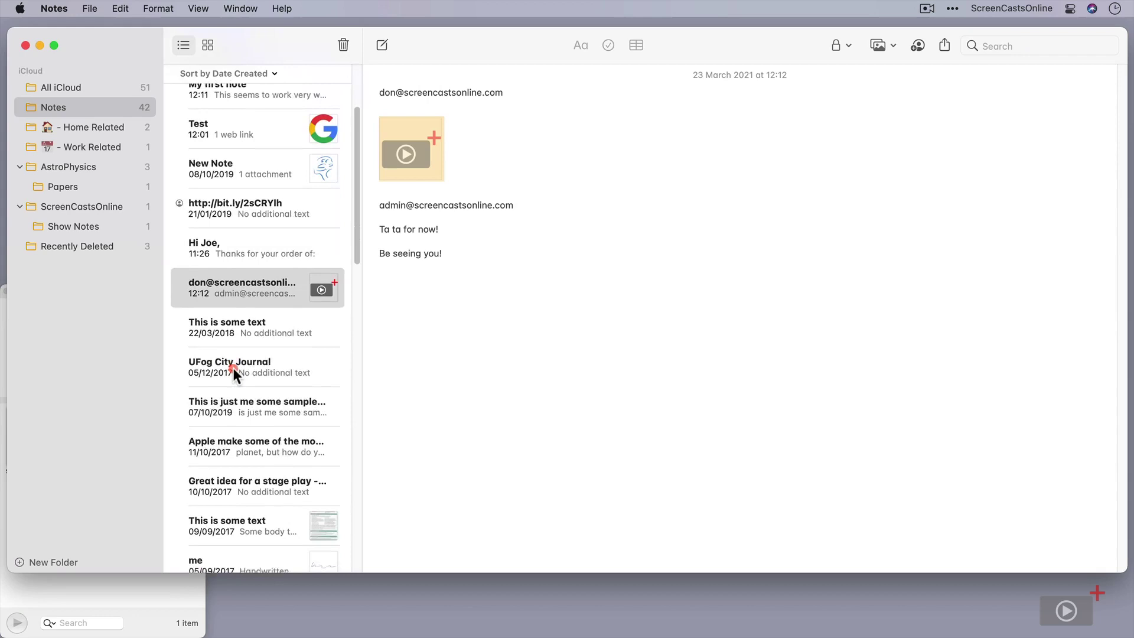
{"action": "scroll", "coordinate": [233, 368], "scroll_direction": "down", "scroll_amount": 1}
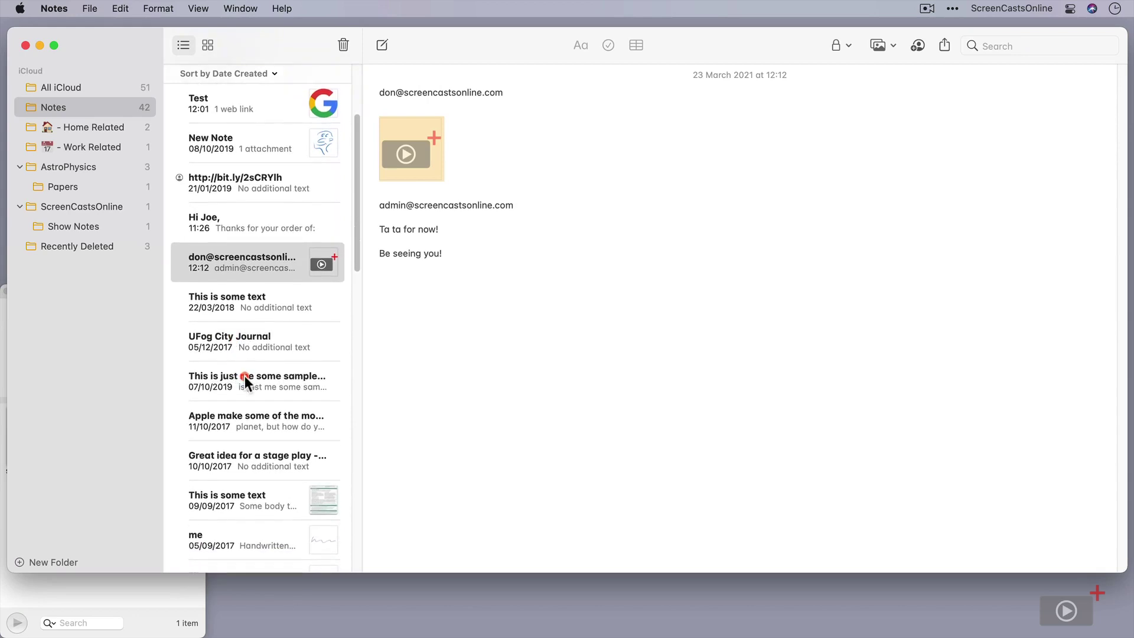
Step: Add a blank line after the first paragraph of the 07/10/2019 sample-text note and open the Photos browser
{"action": "left_click", "coordinate": [244, 375]}
{"action": "left_click", "coordinate": [390, 125]}
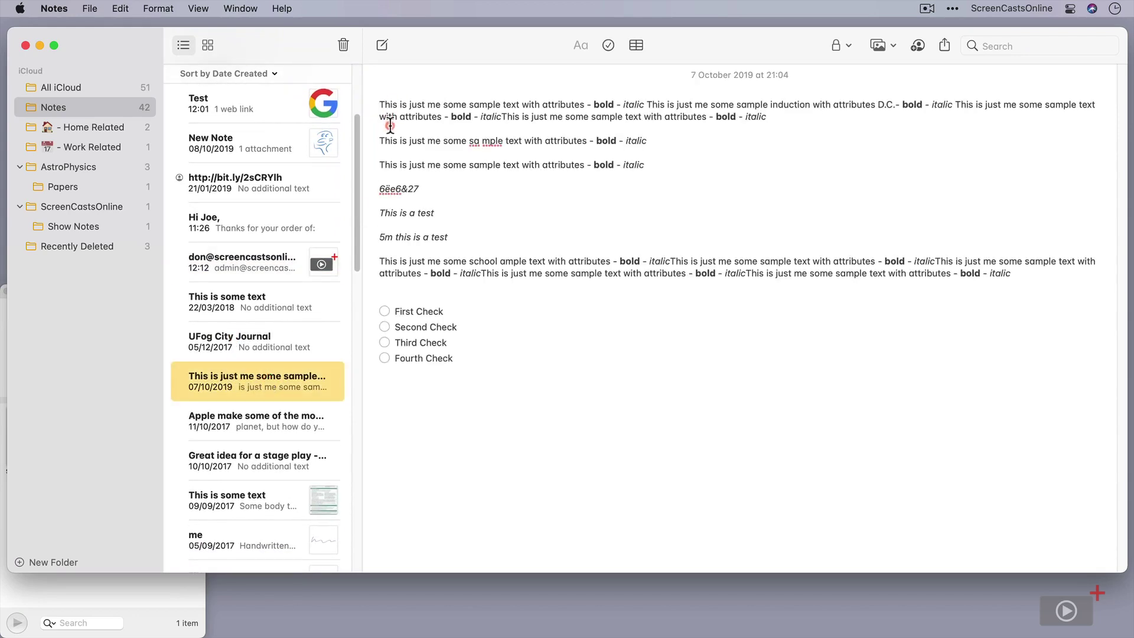
{"action": "key", "text": "Return"}
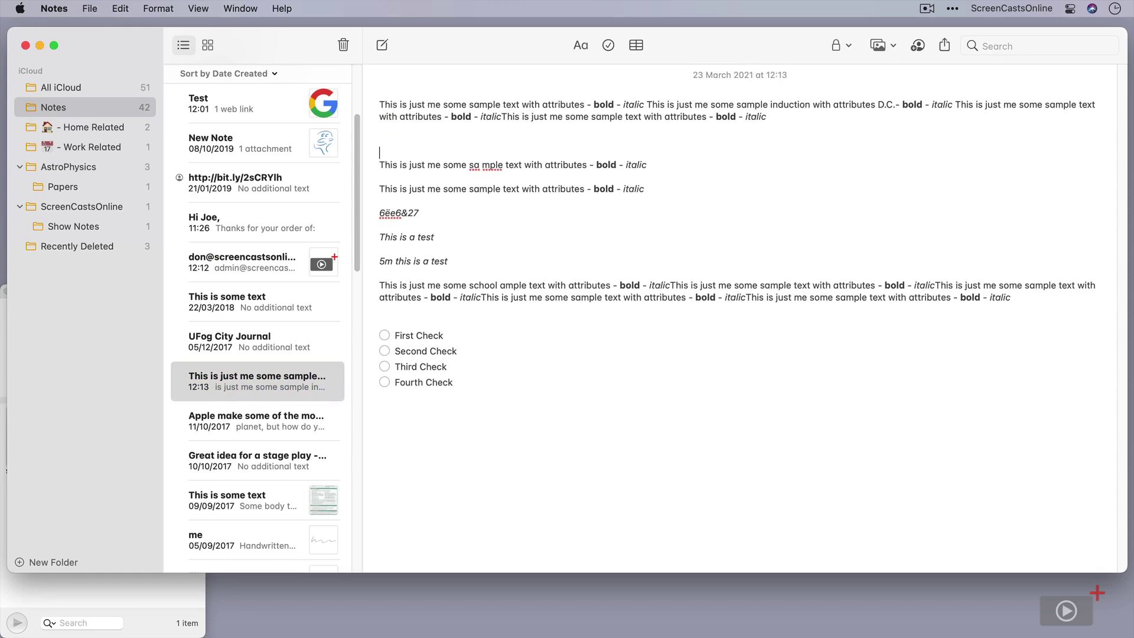
{"action": "left_click", "coordinate": [881, 45]}
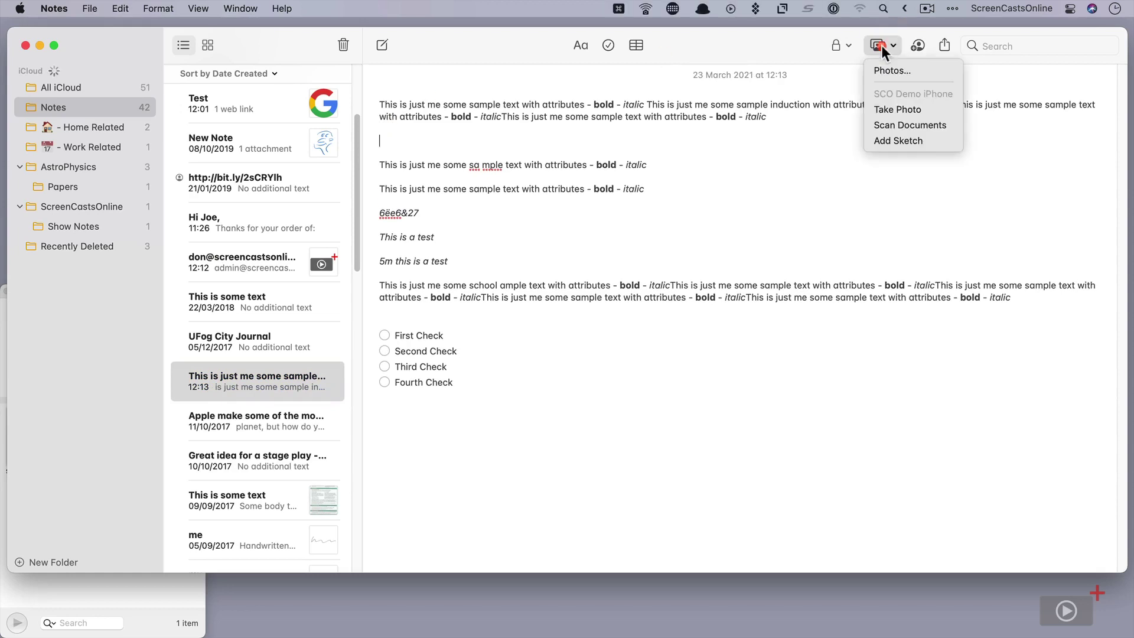
{"action": "left_click", "coordinate": [884, 69]}
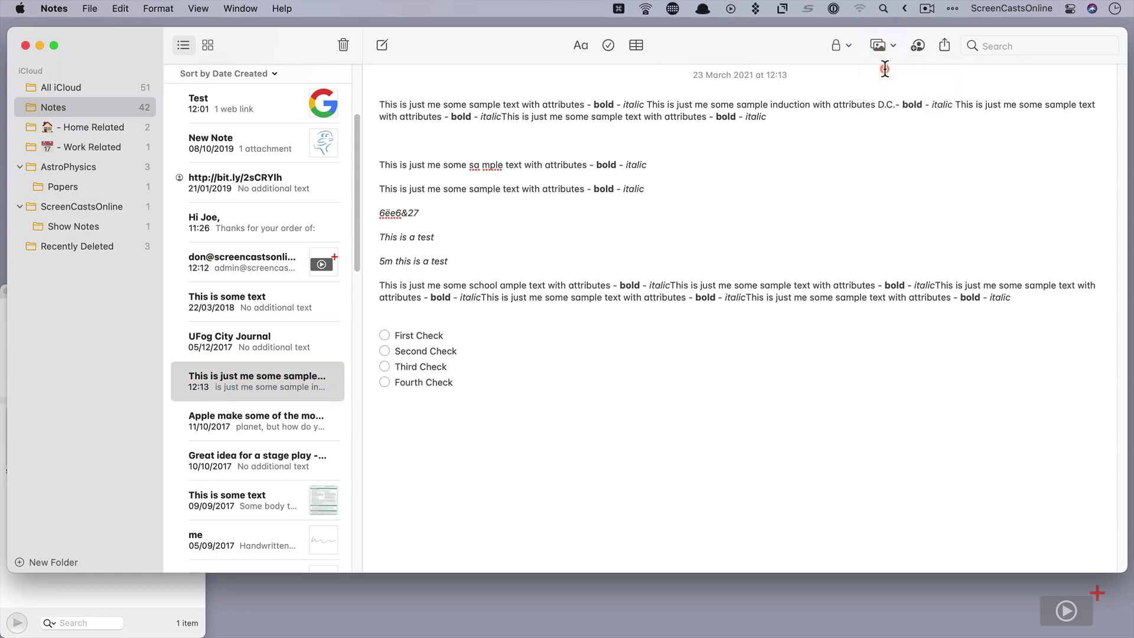
Step: Drag the ScreenCastsOnline logo onto the new line and show it as a small image
{"action": "left_click", "coordinate": [54, 590]}
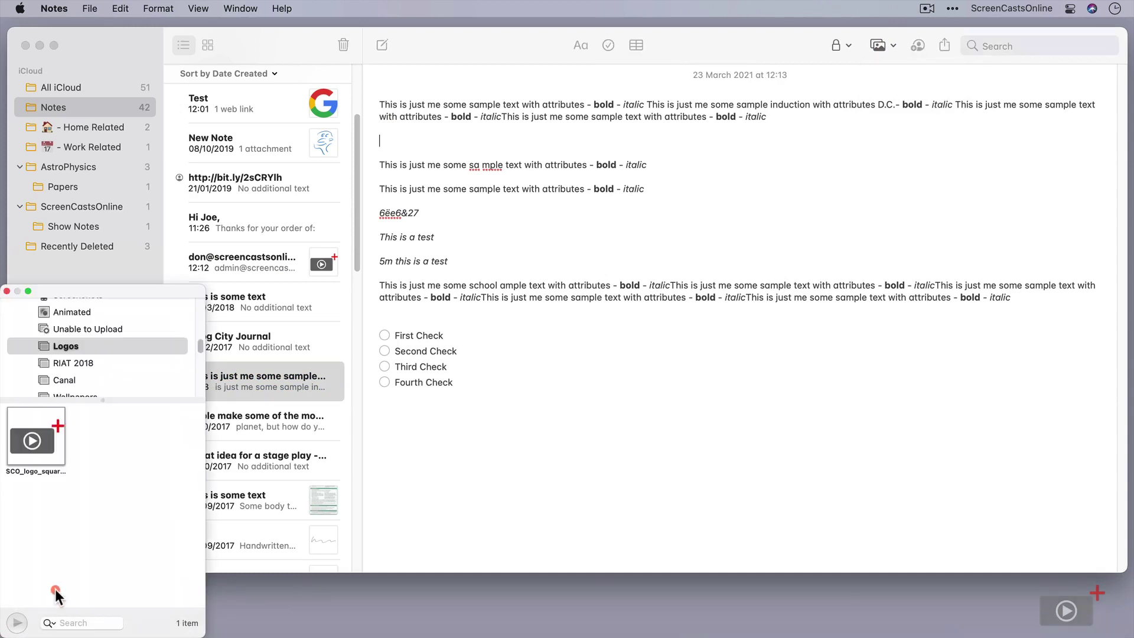
{"action": "left_click_drag", "start_coordinate": [33, 440], "coordinate": [394, 147]}
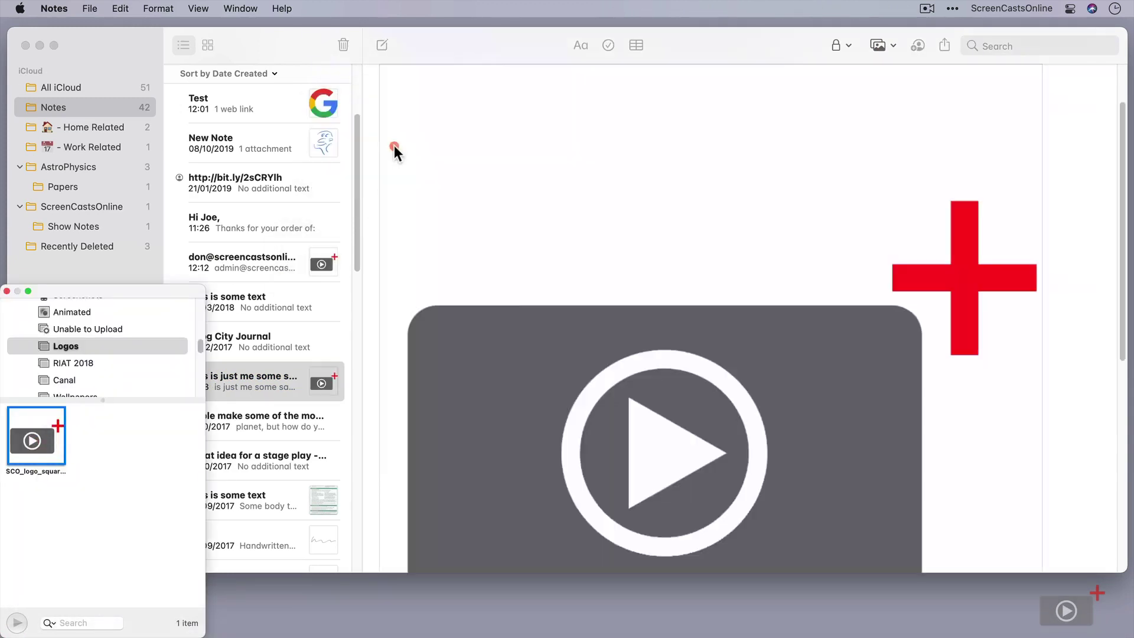
{"action": "right_click", "coordinate": [514, 298]}
{"action": "left_click", "coordinate": [552, 380]}
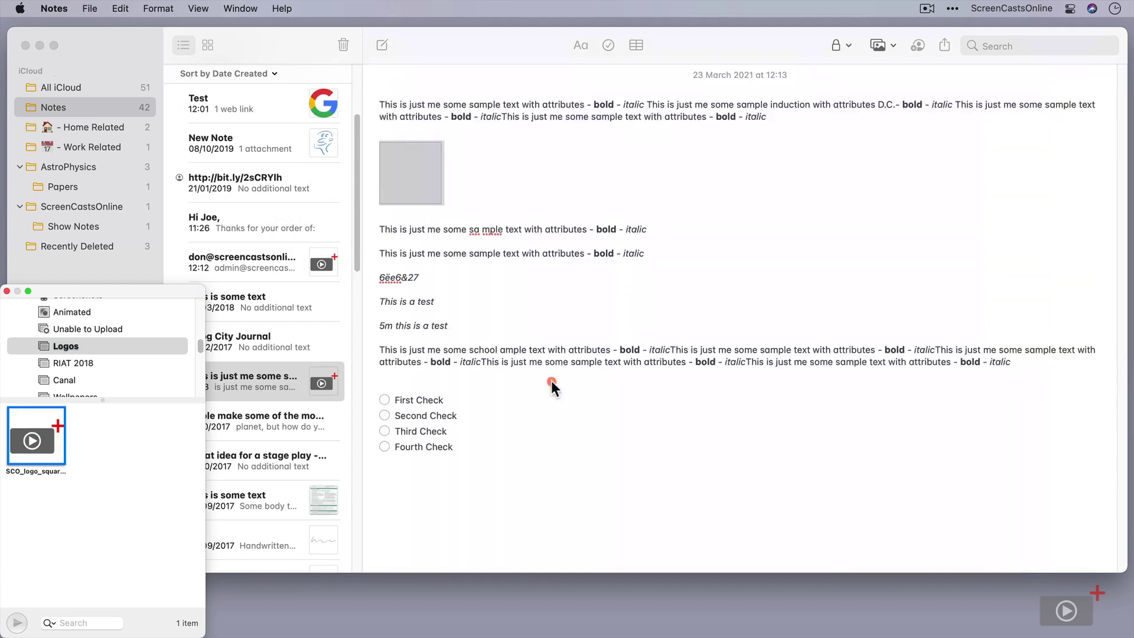
Step: Check the logo thumbnails in the contact-address and sample-text notes, then close the photo browser
{"action": "left_click", "coordinate": [276, 260]}
{"action": "left_click", "coordinate": [275, 260]}
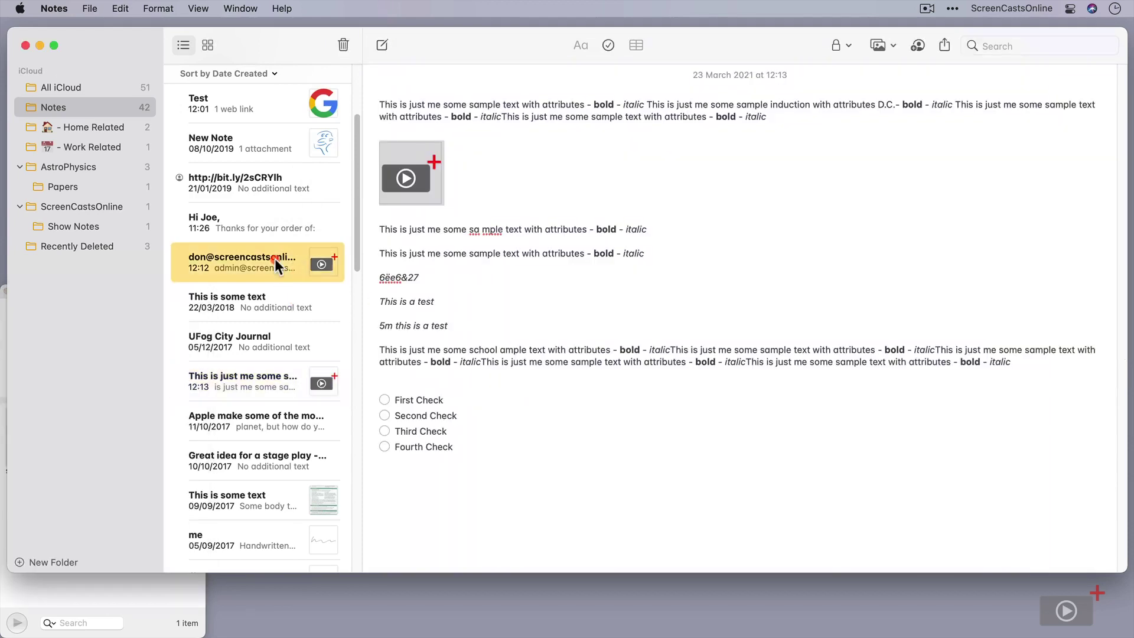
{"action": "left_click", "coordinate": [266, 383]}
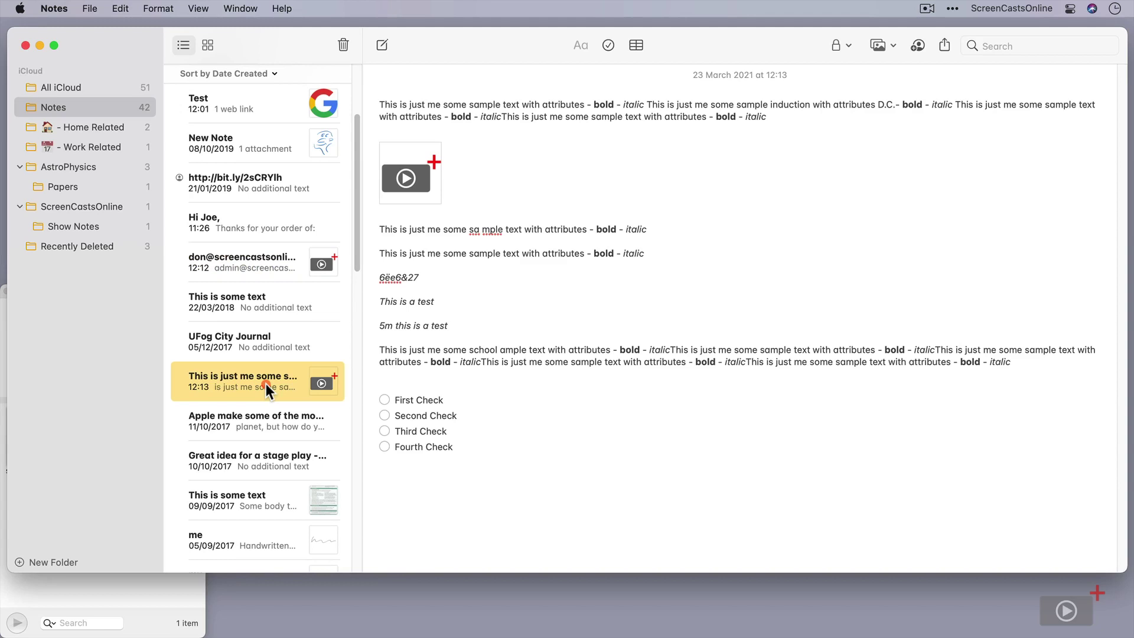
{"action": "left_click", "coordinate": [126, 589]}
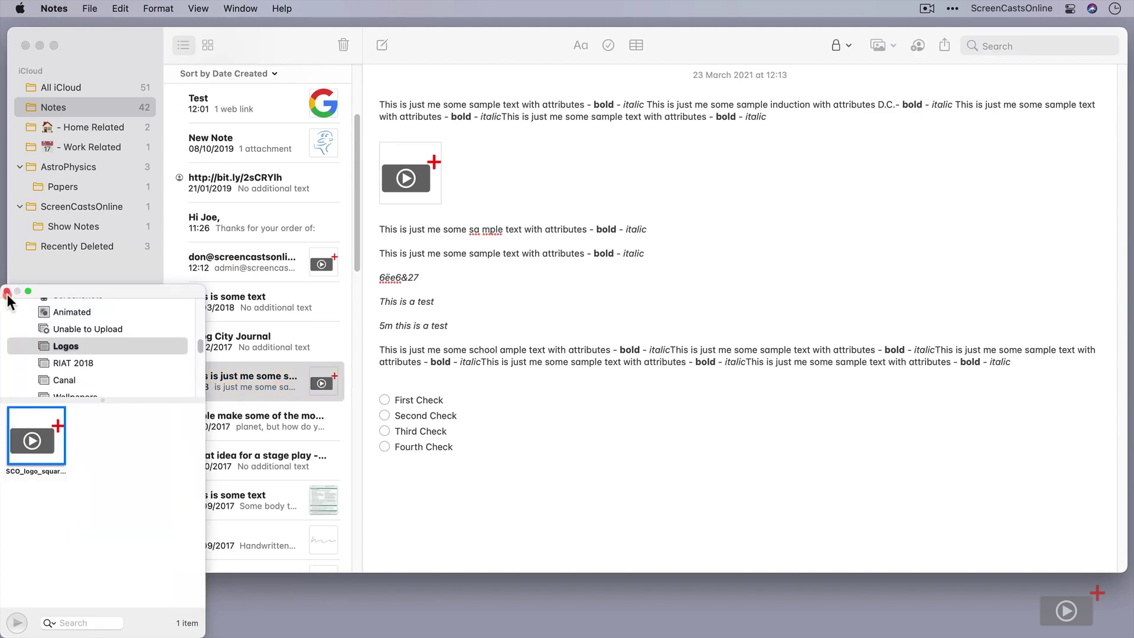
{"action": "left_click", "coordinate": [7, 290]}
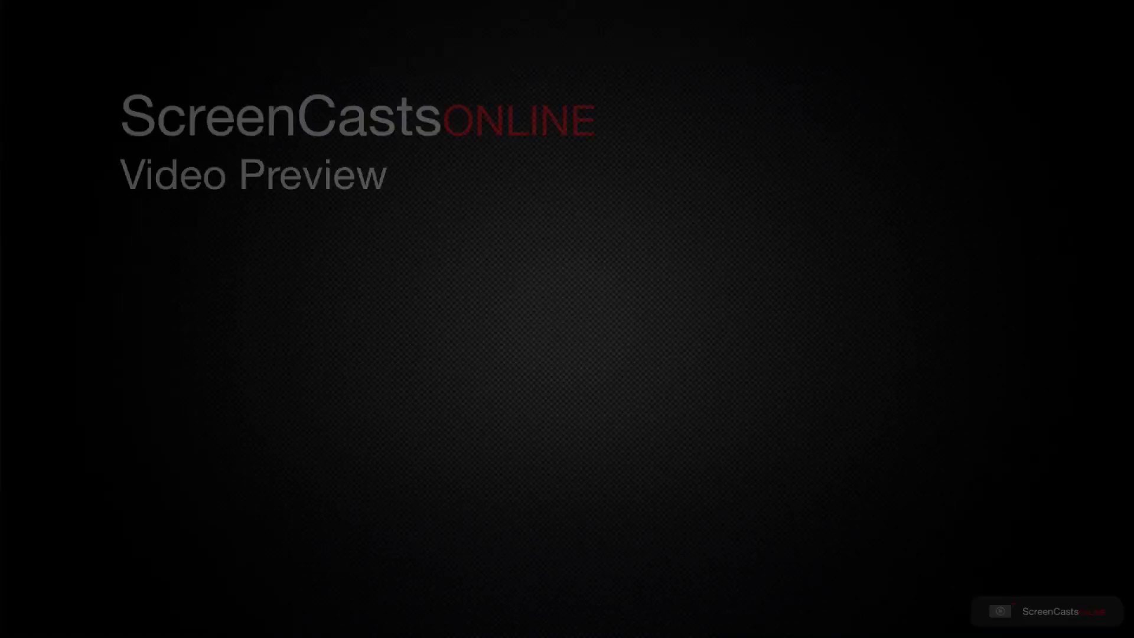